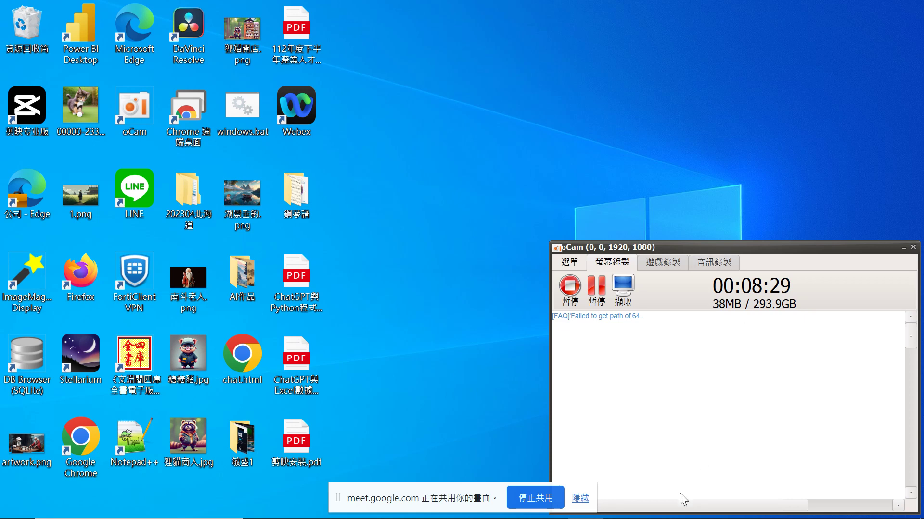
Search the system for 新增 and open the 新增或移除程式 settings.
left_click(577, 496)
left_click(139, 505)
left_click(836, 51)
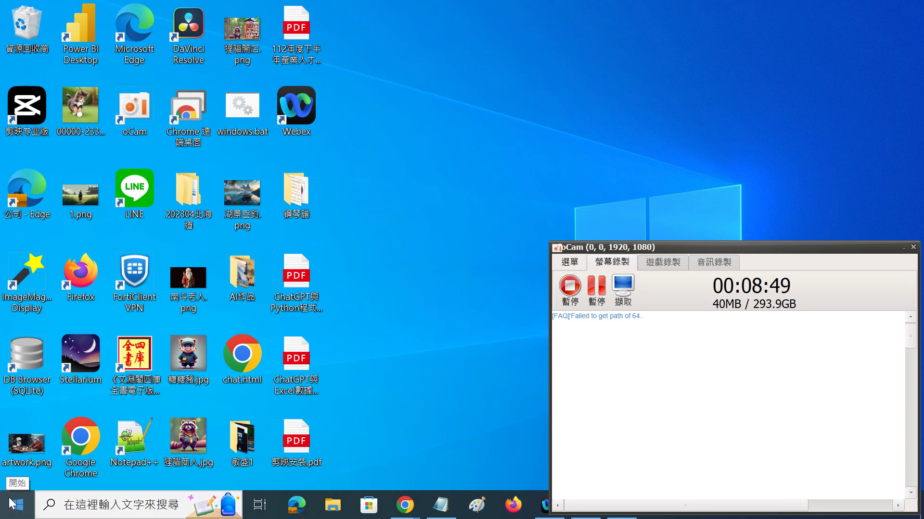
left_click(82, 510)
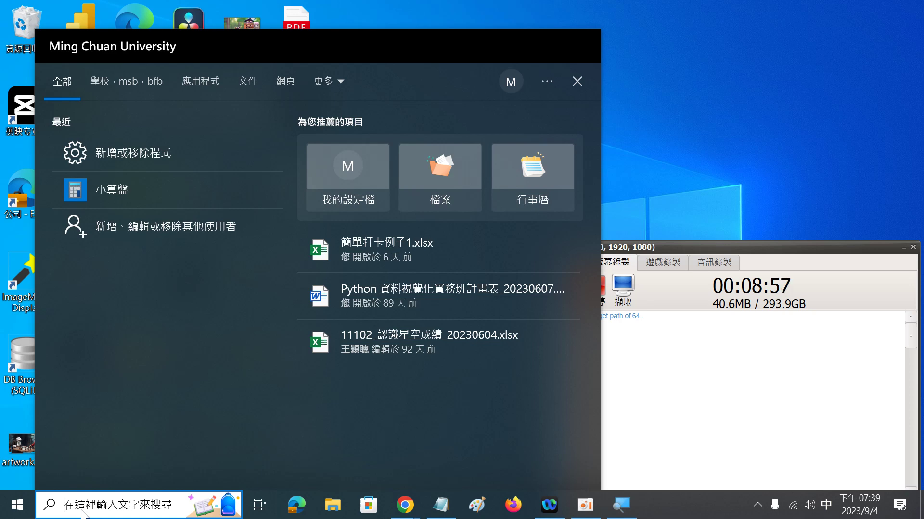
type("[")
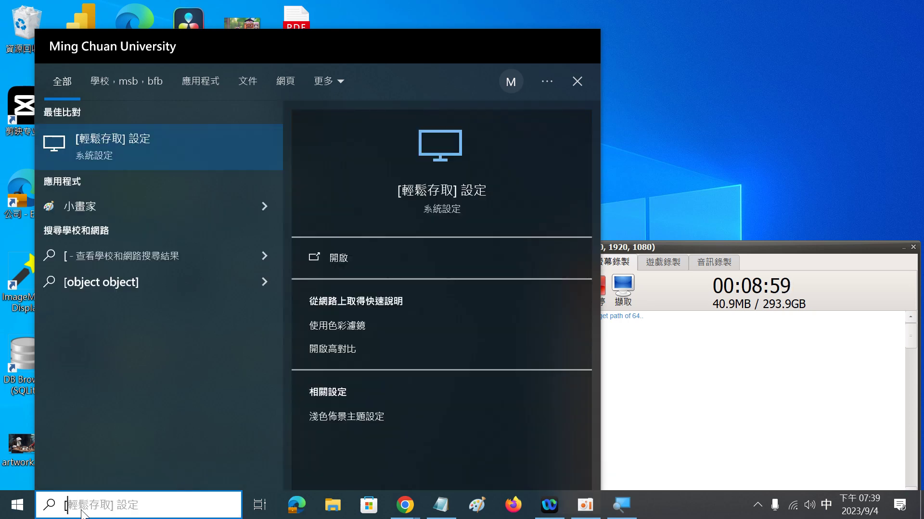
key("BackSpace")
type("新增")
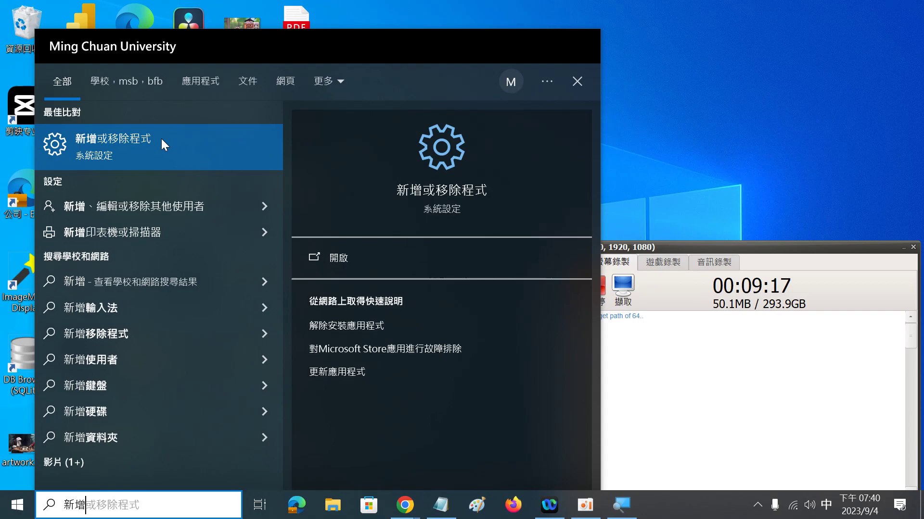
left_click(120, 152)
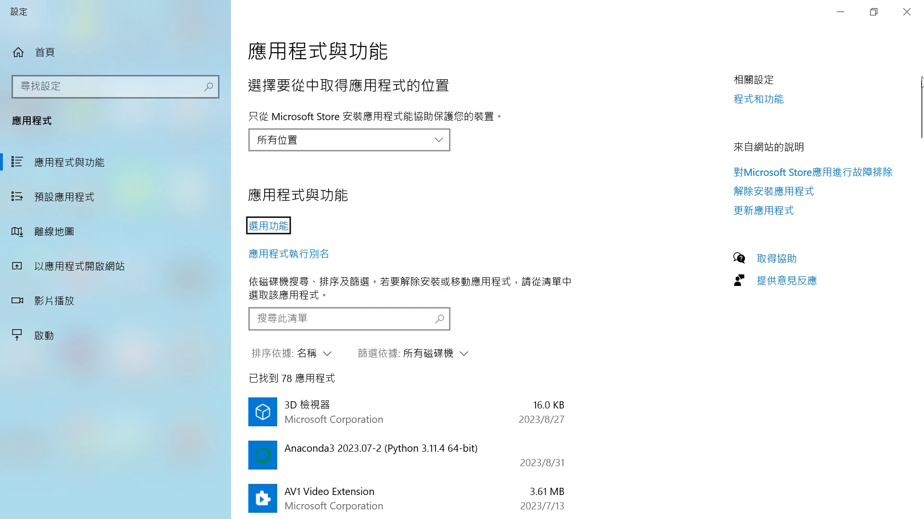
Start uninstalling 剪映专业版 from the installed apps list and minimise the Settings window.
left_click_drag(921, 86, 922, 147)
scroll(434, 237, "up", 2)
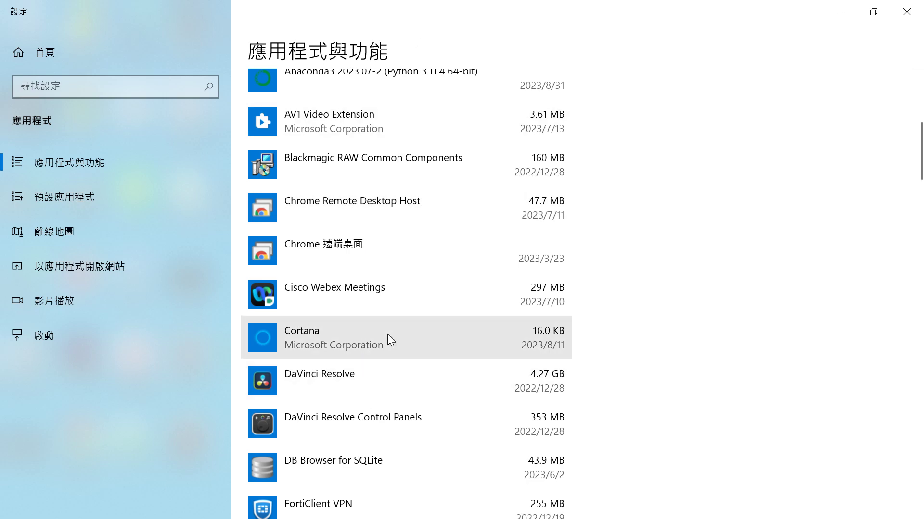
left_click_drag(922, 162, 922, 447)
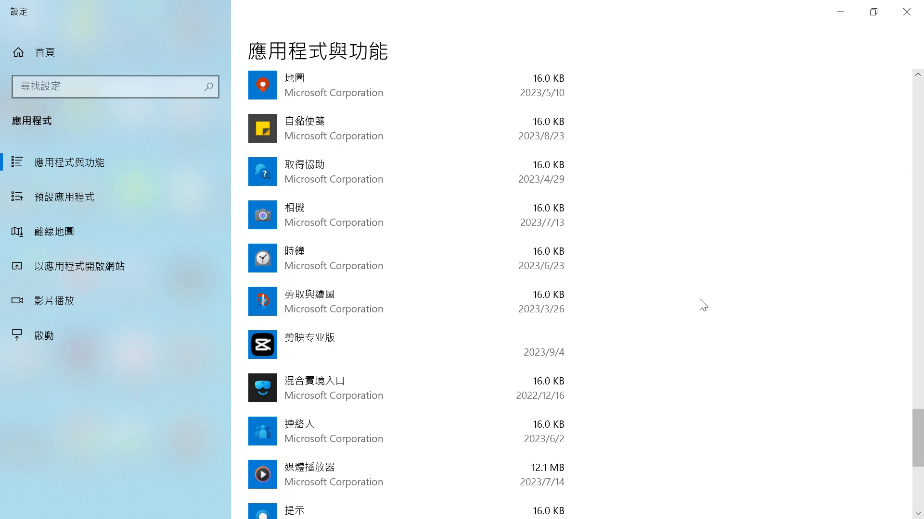
scroll(668, 476, "down", 2)
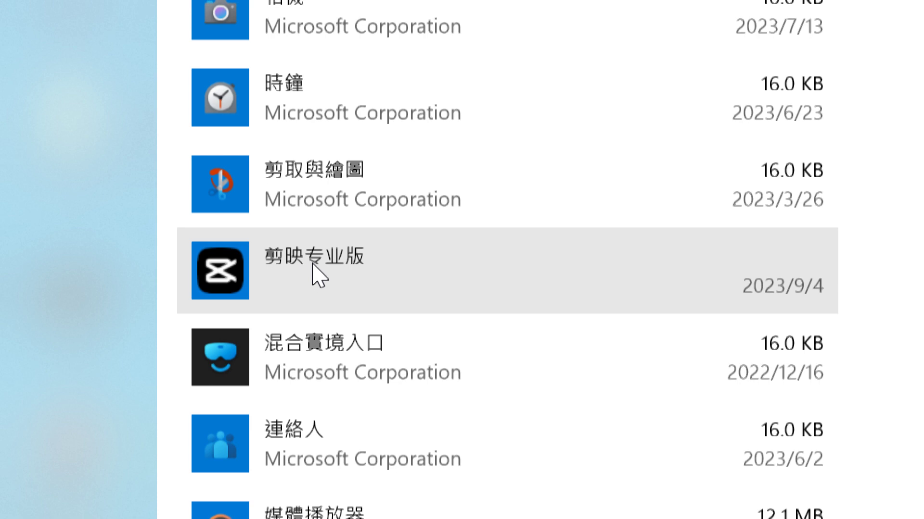
left_click(356, 267)
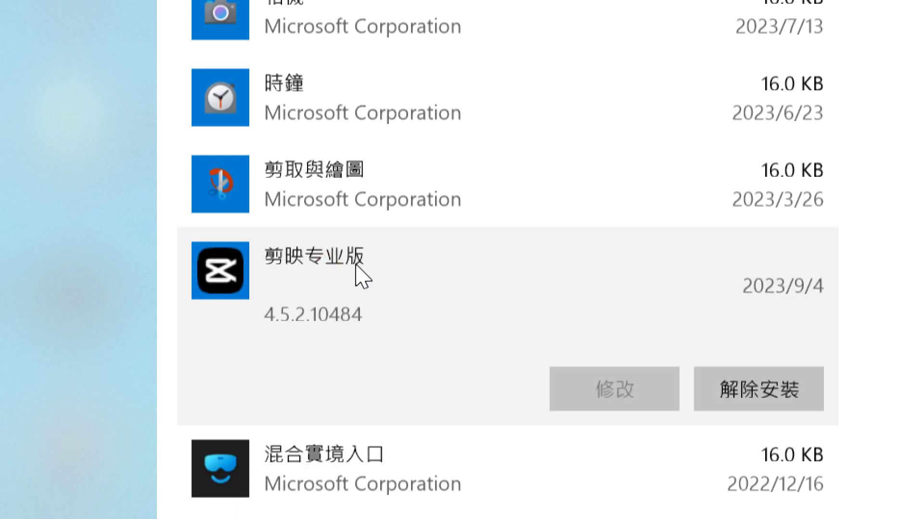
left_click(802, 391)
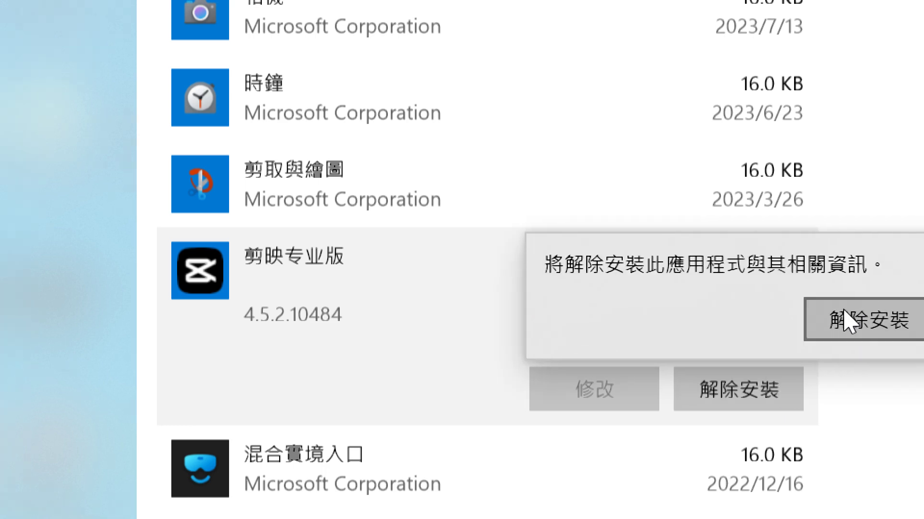
left_click(843, 310)
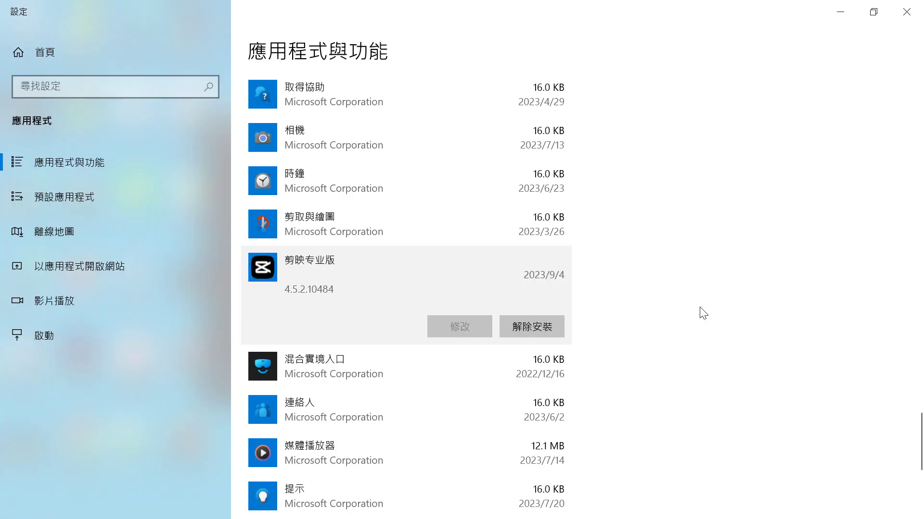
left_click(842, 11)
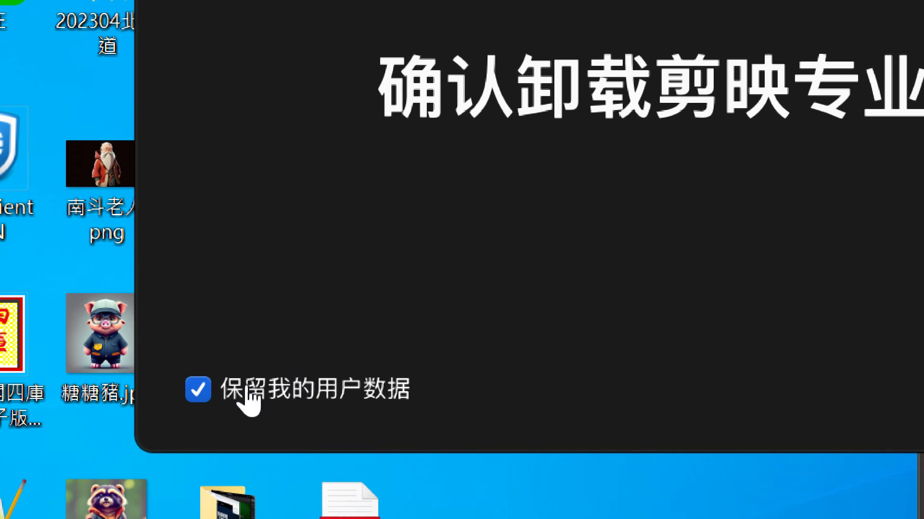
Confirm the uninstallation of 剪映专业版 with 保留我的用户数据 enabled and finish the uninstaller.
left_click(196, 391)
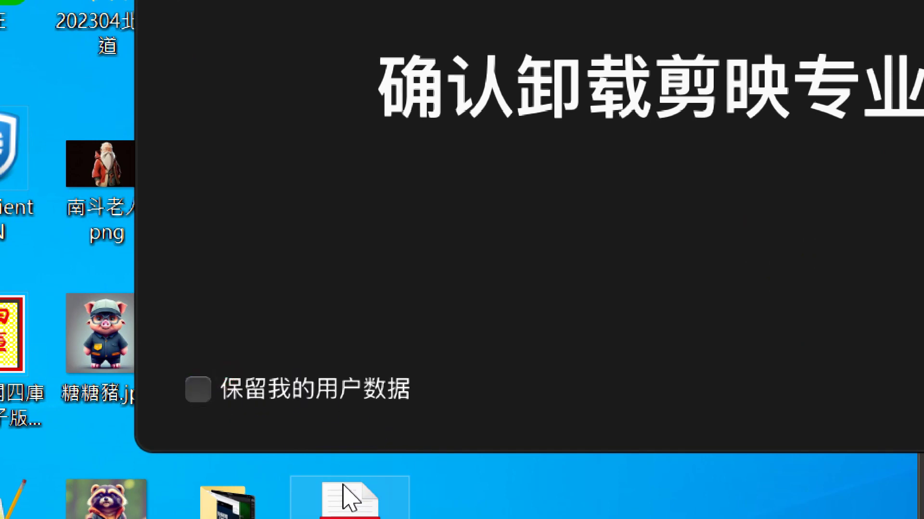
left_click(196, 391)
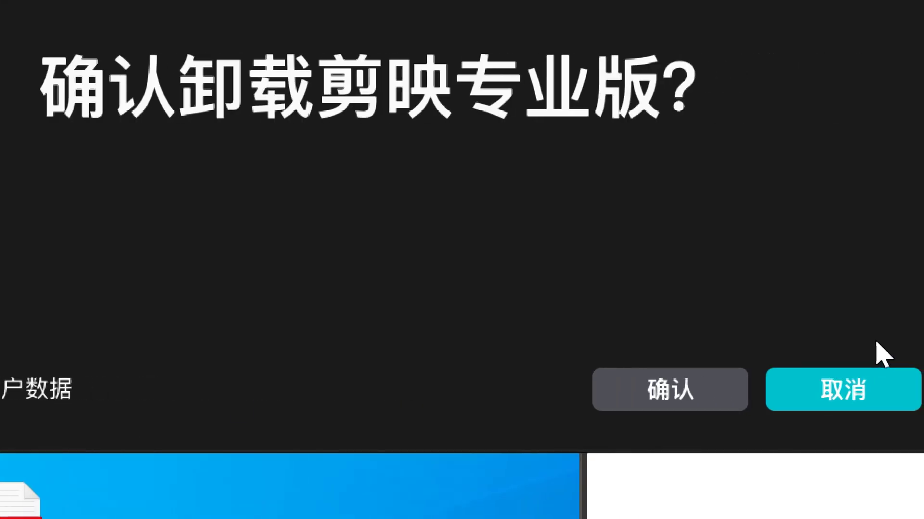
left_click(712, 397)
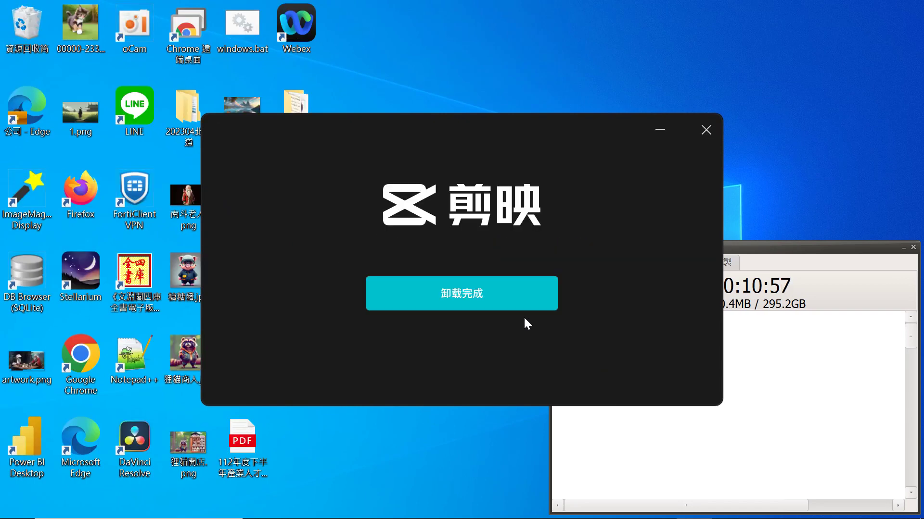
left_click(500, 295)
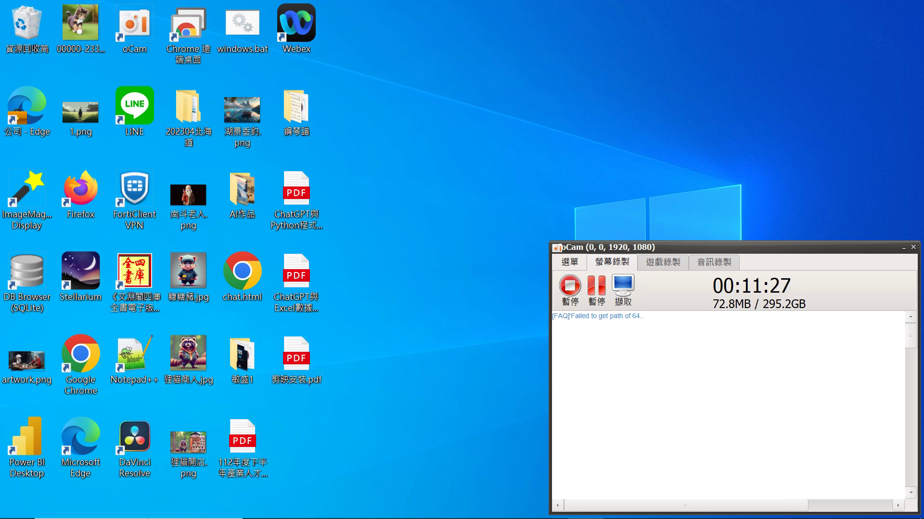
Search the system for 新增, reopen 新增或移除程式 and check the app list for 剪映专业版.
mouse_move(72, 509)
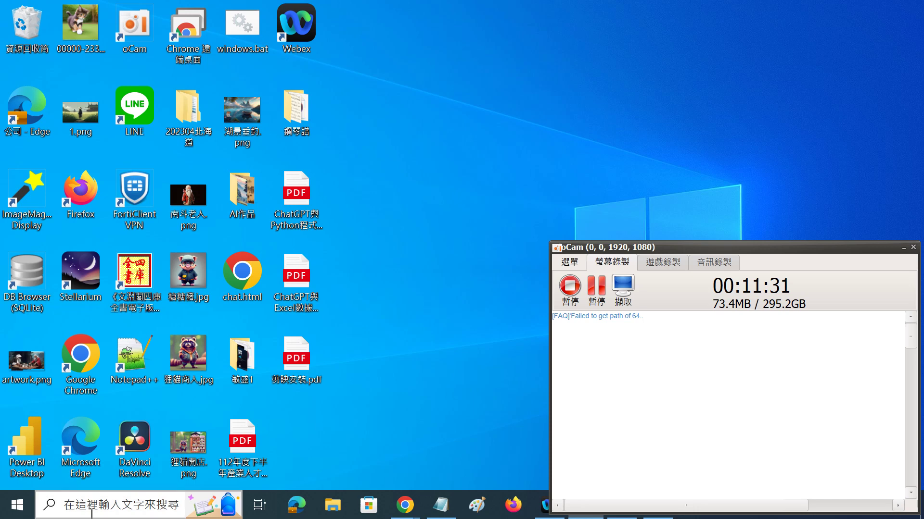
mouse_move(39, 517)
left_click(72, 505)
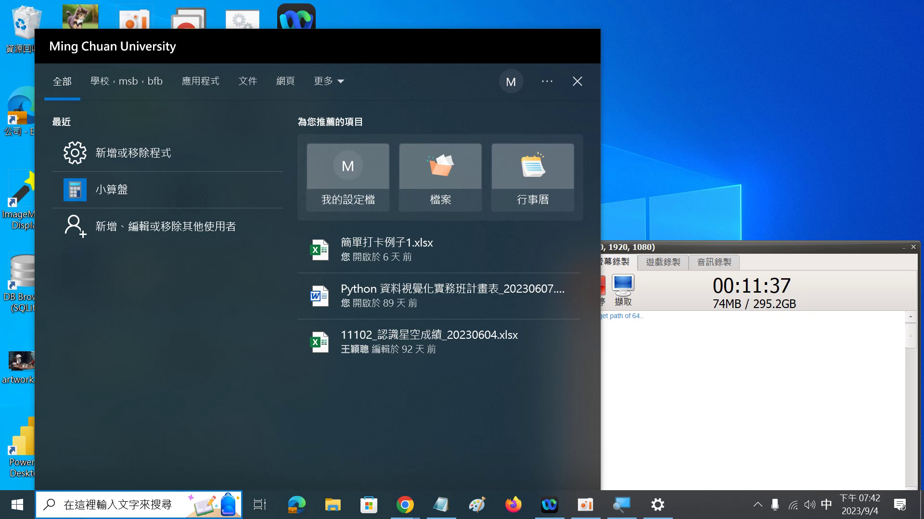
type("新")
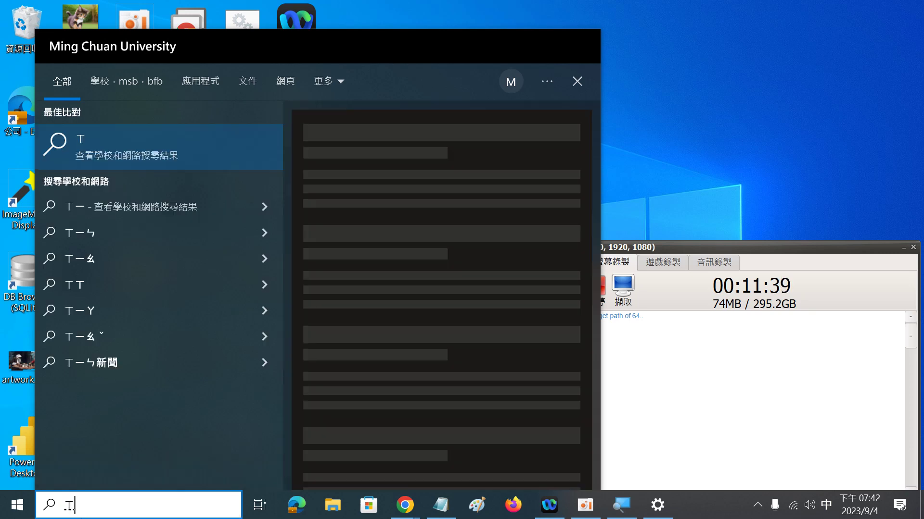
type("增")
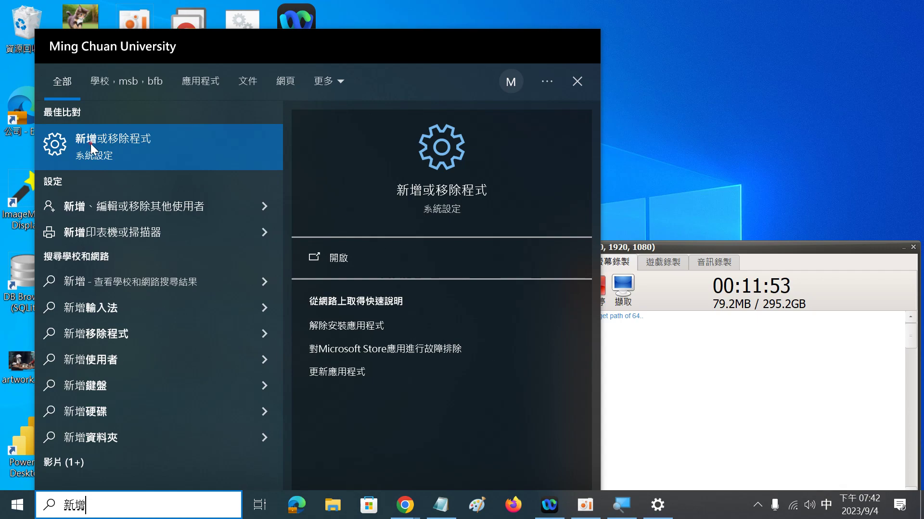
left_click(91, 143)
scroll(471, 144, "up", 3)
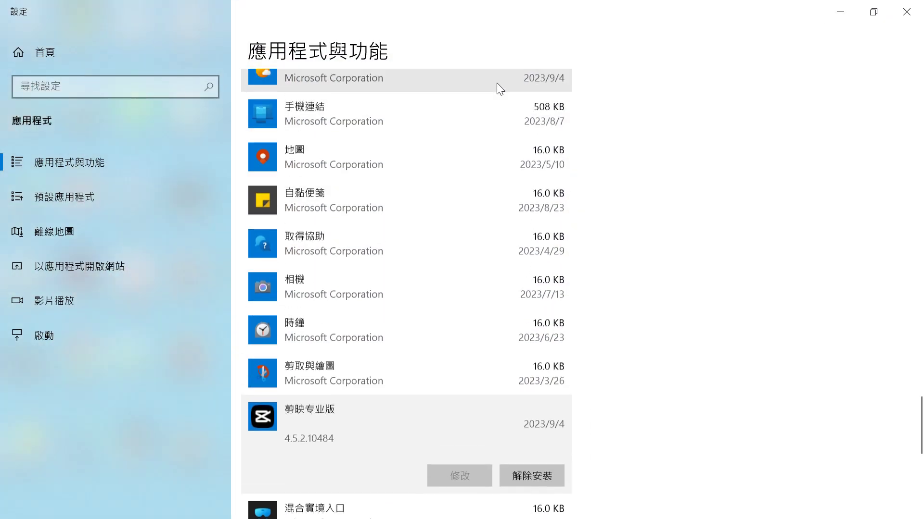
scroll(426, 147, "down", 2)
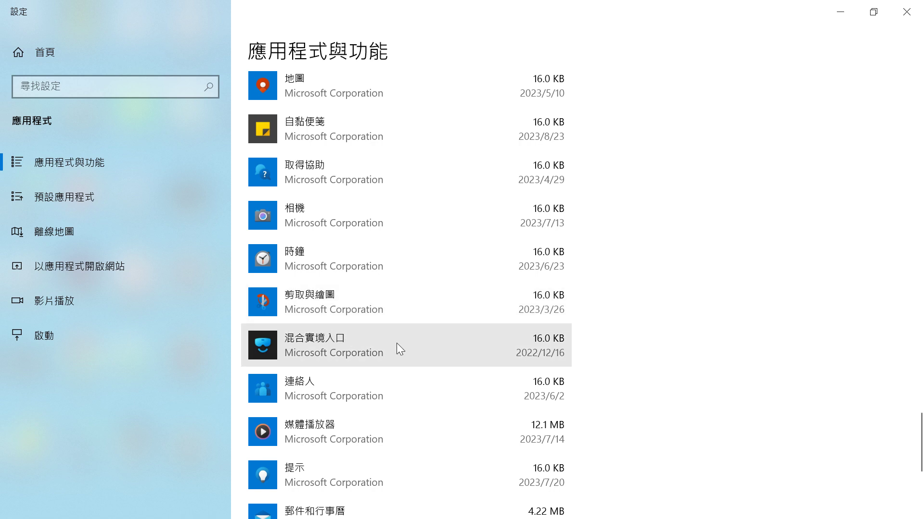
left_click(387, 307)
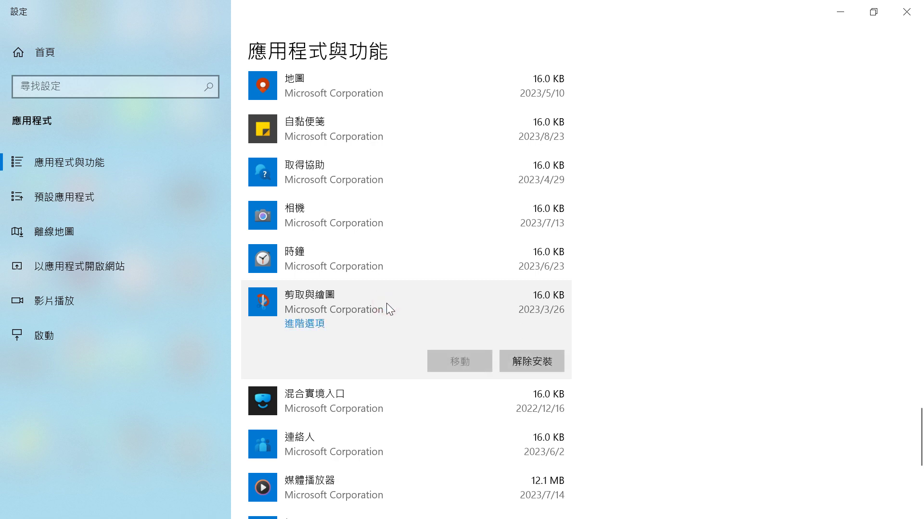
left_click(527, 361)
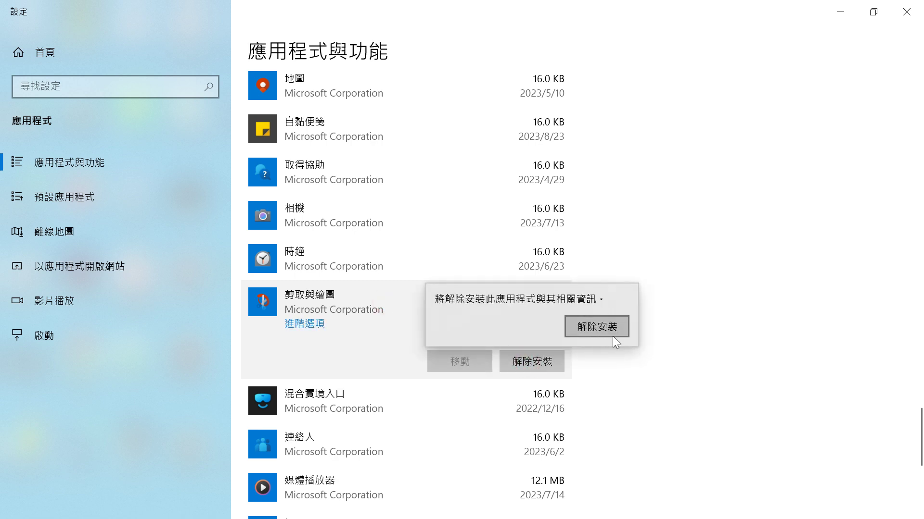
left_click(767, 430)
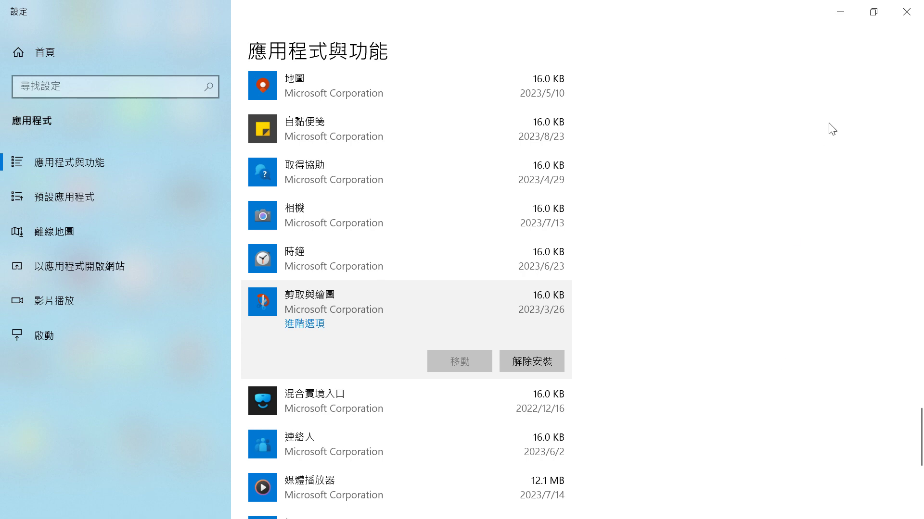
Minimise the Settings window and open a new, maximised Google Chrome window.
left_click(842, 12)
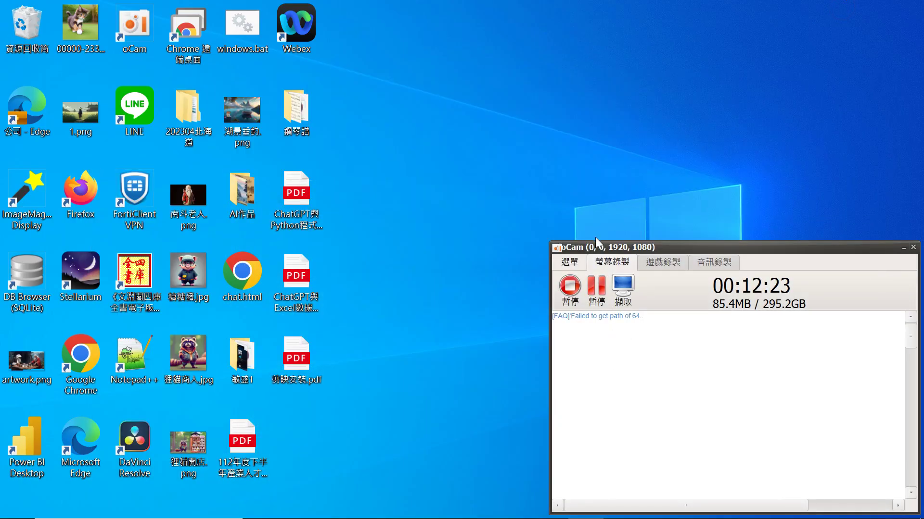
mouse_move(405, 505)
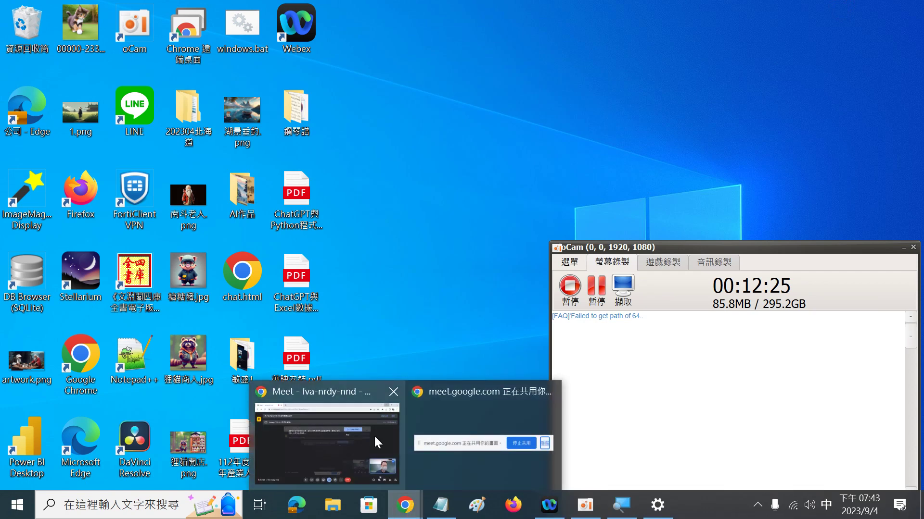
mouse_move(368, 429)
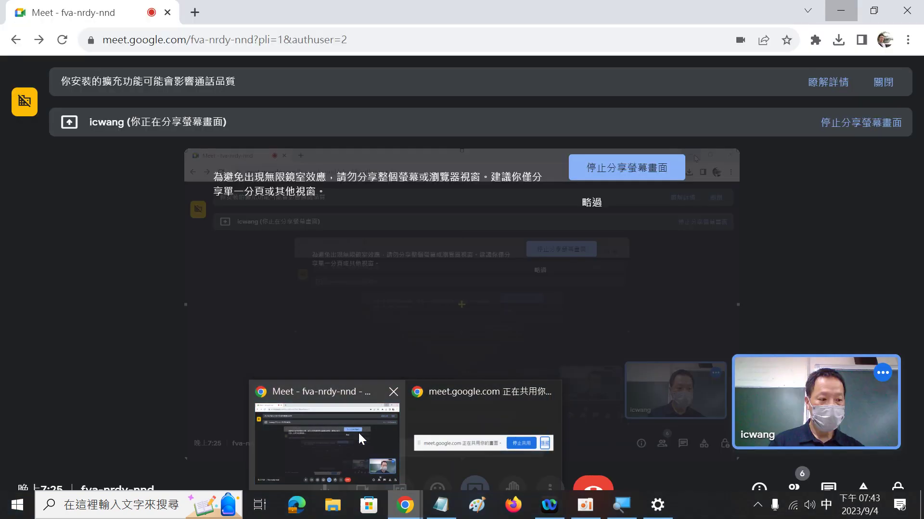
right_click(358, 431)
left_click(405, 505)
right_click(405, 505)
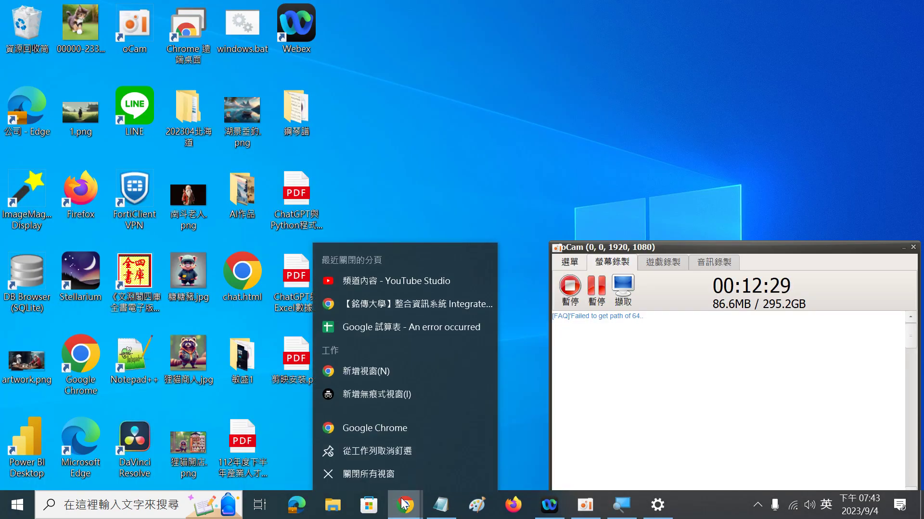
left_click(383, 425)
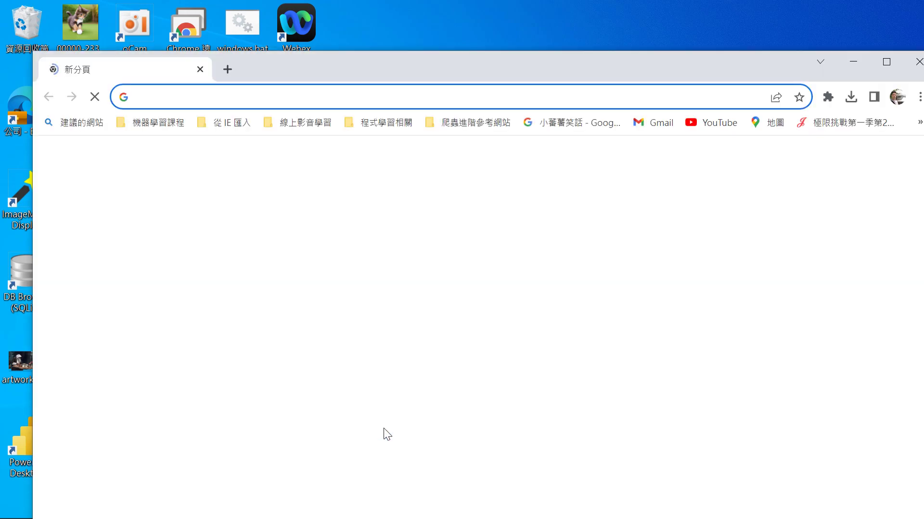
left_click(886, 62)
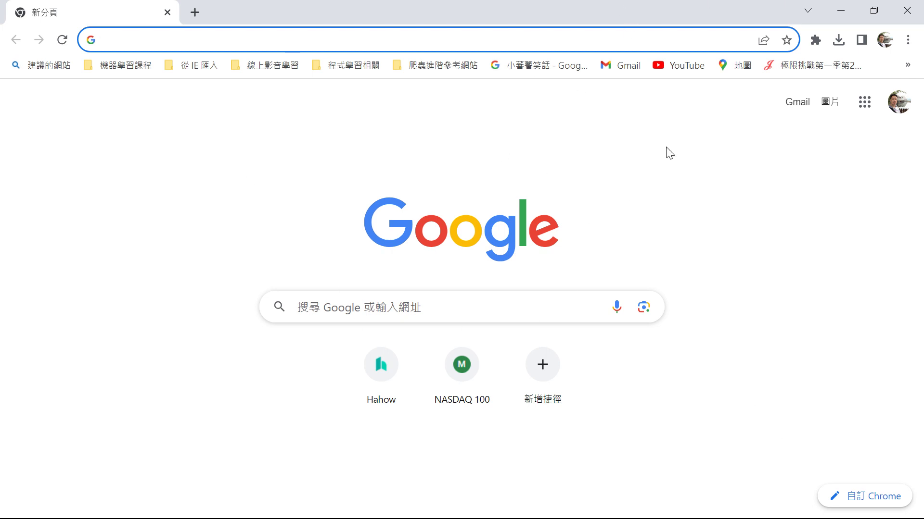
left_click(840, 9)
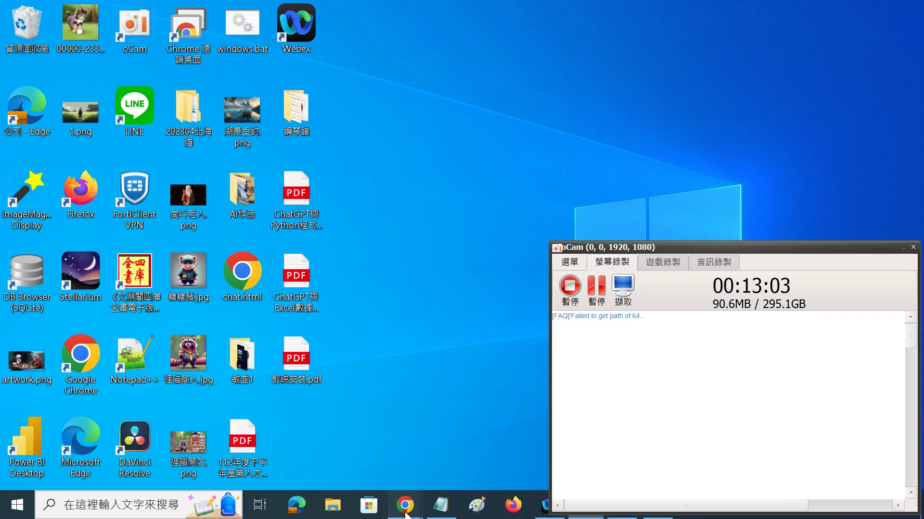
mouse_move(408, 514)
left_click(526, 440)
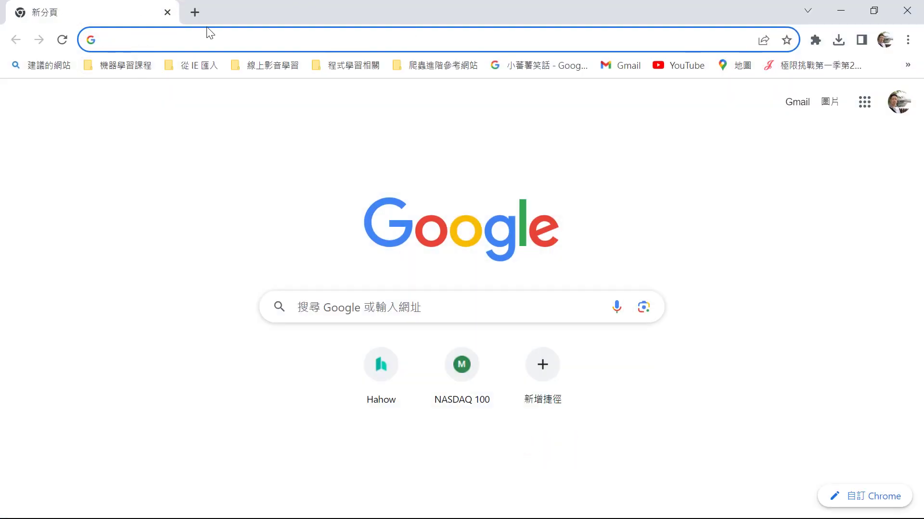
Search Google for 剪映.
type("ru")
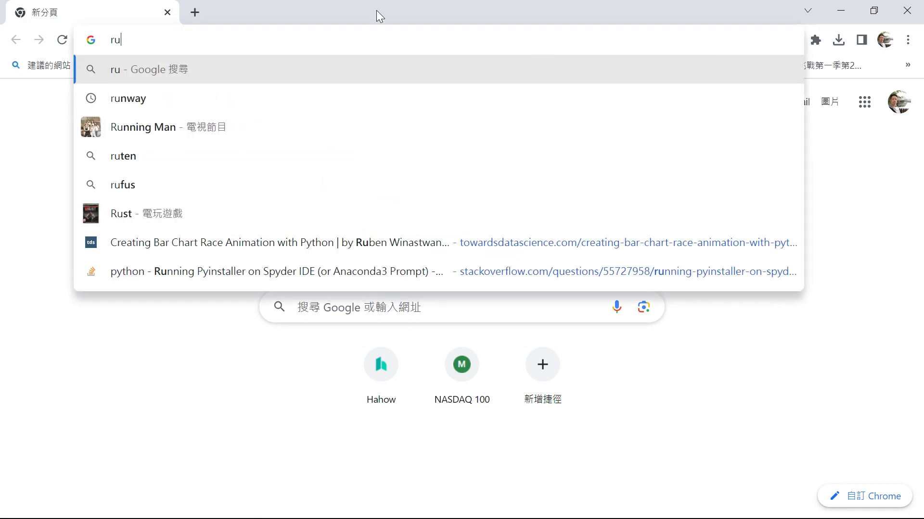
key("BackSpace")
key("BackSpace")
type("剪ㄧㄥ")
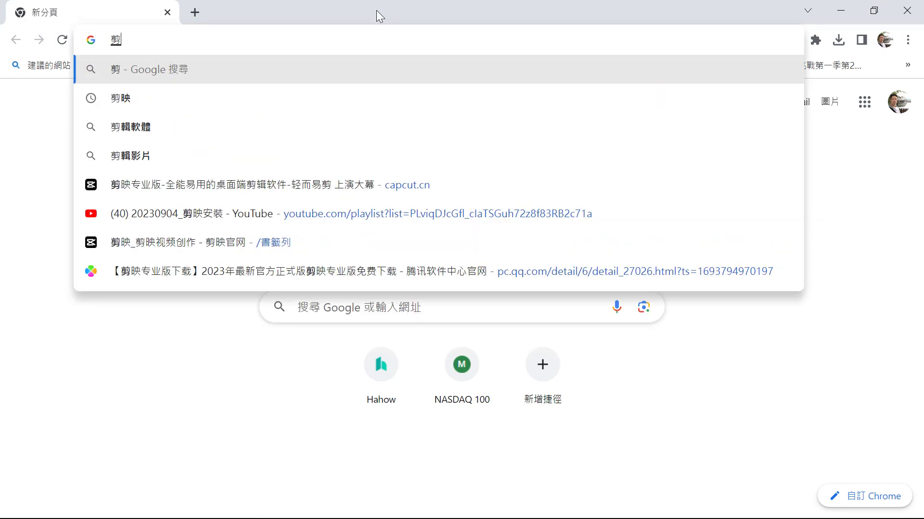
type("4")
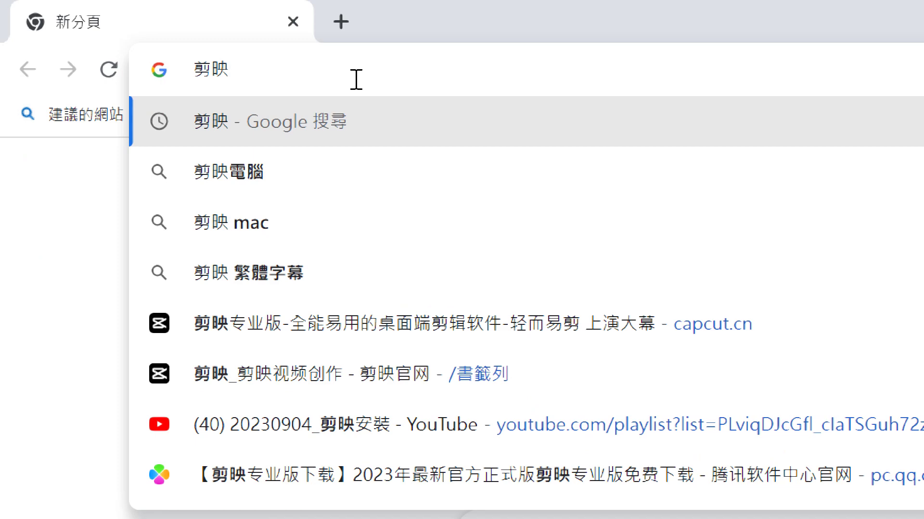
key("Return")
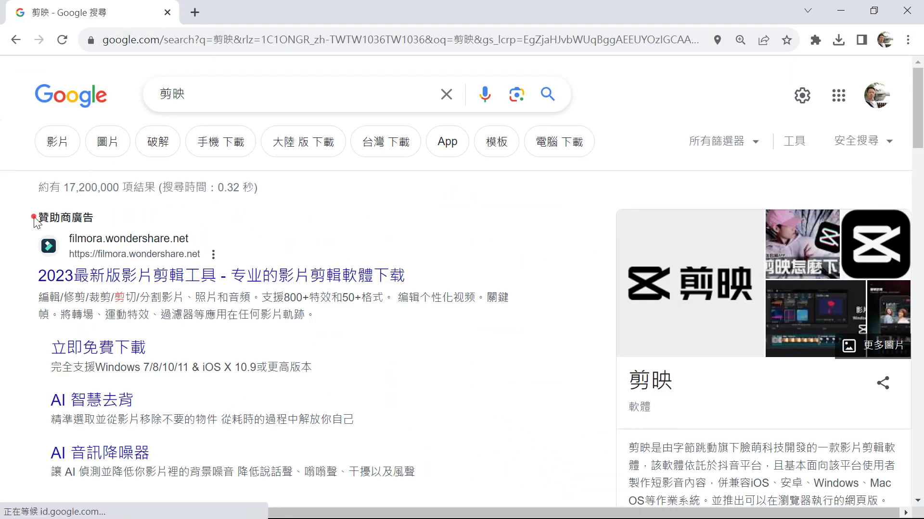
left_click_drag(38, 217, 104, 220)
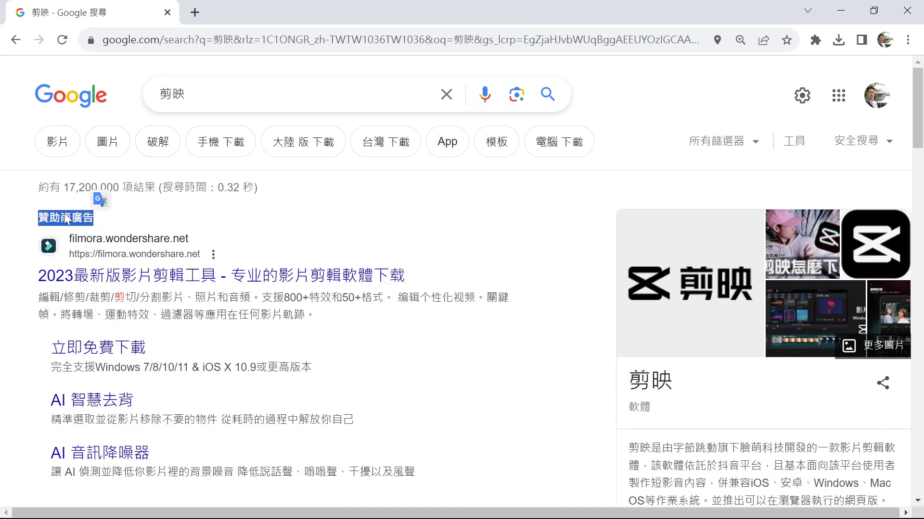
scroll(221, 378, "down", 2)
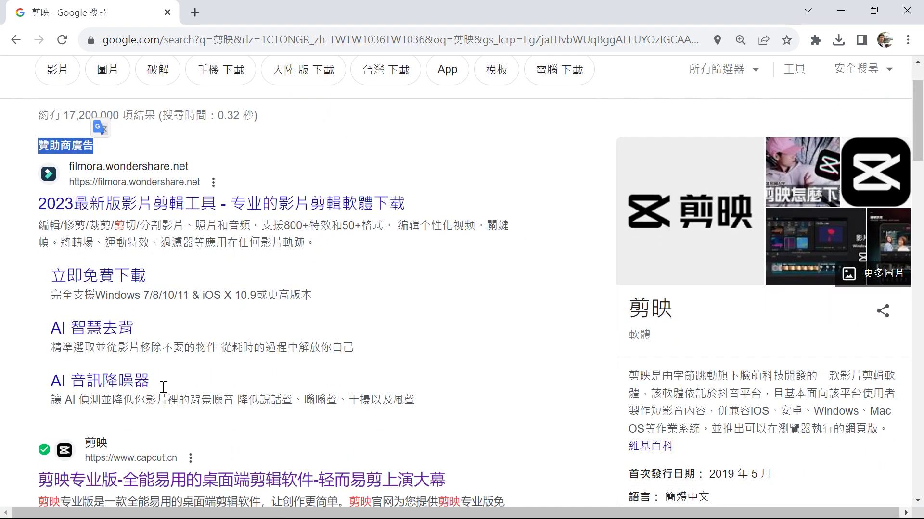
scroll(224, 475, "down", 1)
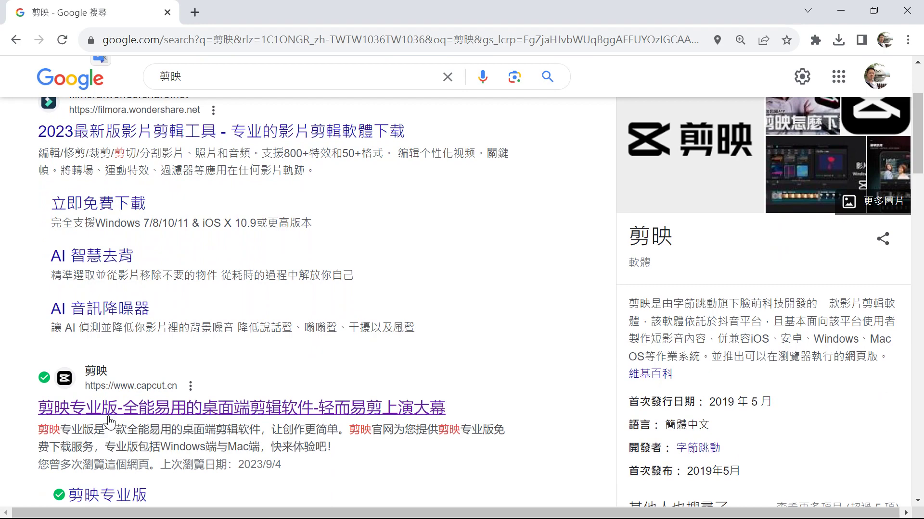
scroll(77, 436, "down", 1)
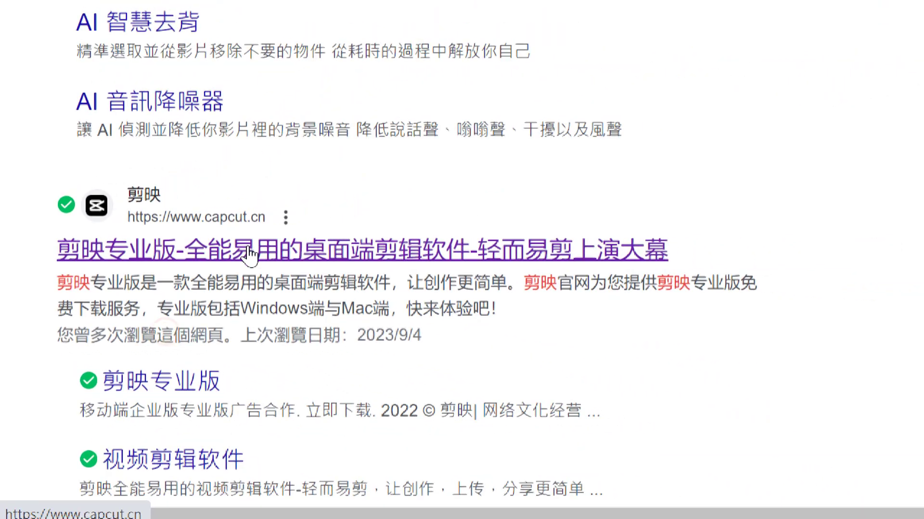
left_click(249, 255)
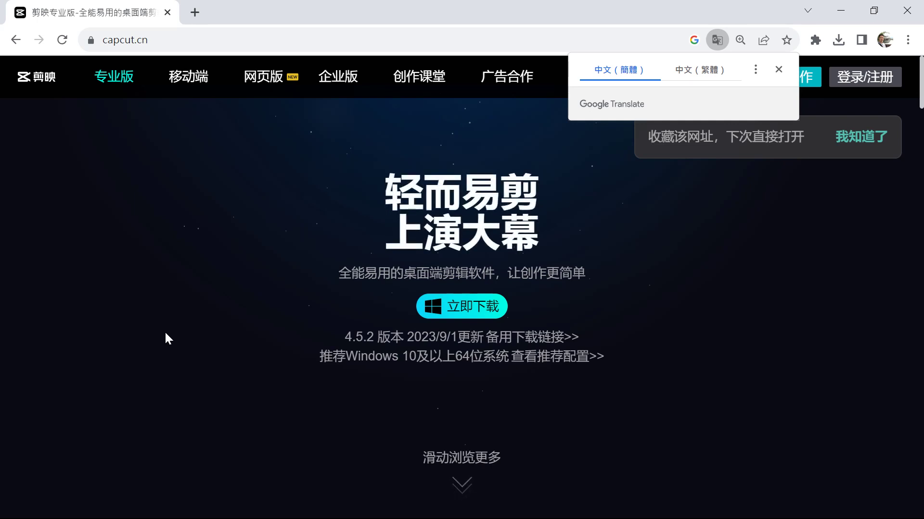
Dismiss the translation popup and start the Windows download of 剪映专业版 from the capcut.cn page.
left_click(779, 70)
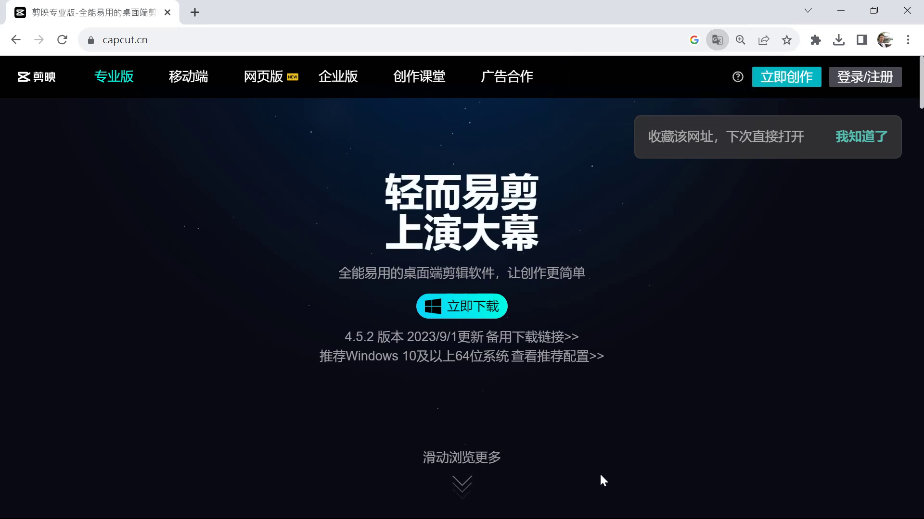
left_click(466, 313)
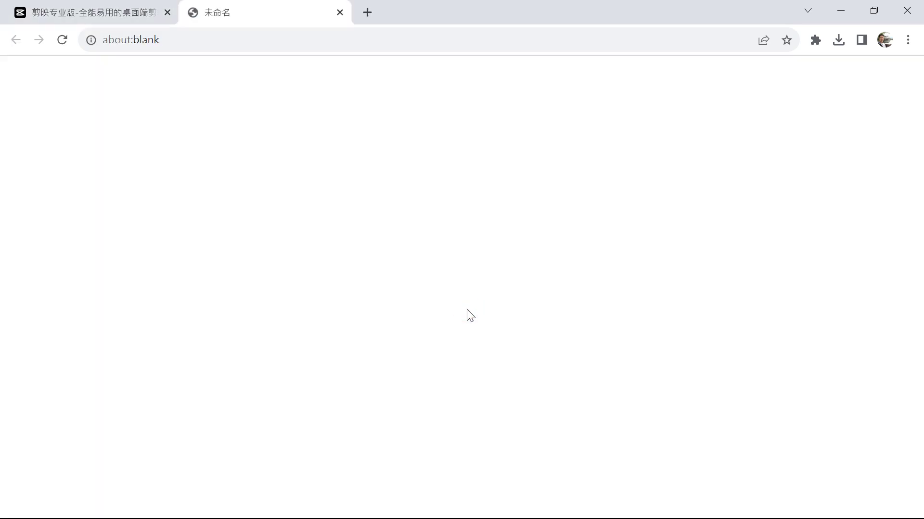